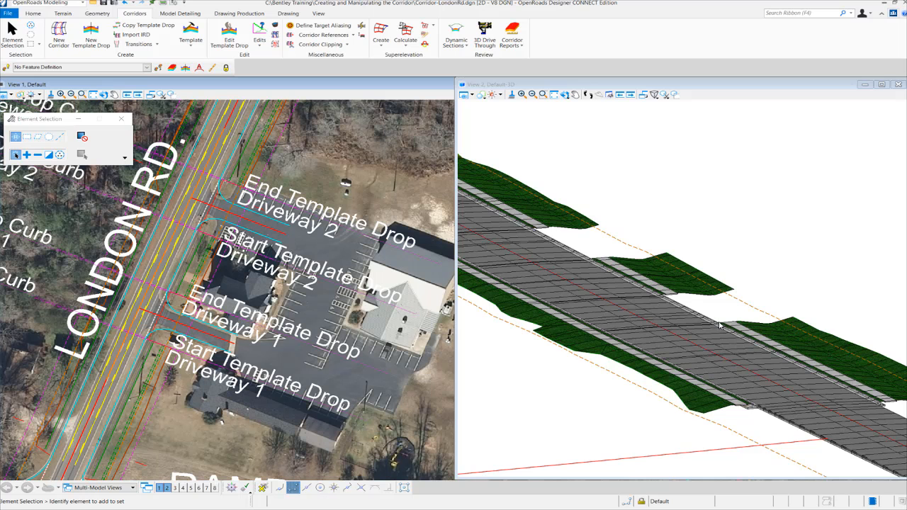
Create a parametric constraint on the London Rd. corridor from station 66+26.8547 to 66+28.5192, at the start of Driveway 1.
{"action": "scroll", "coordinate": [707, 333], "scroll_direction": "up", "scroll_amount": 2}
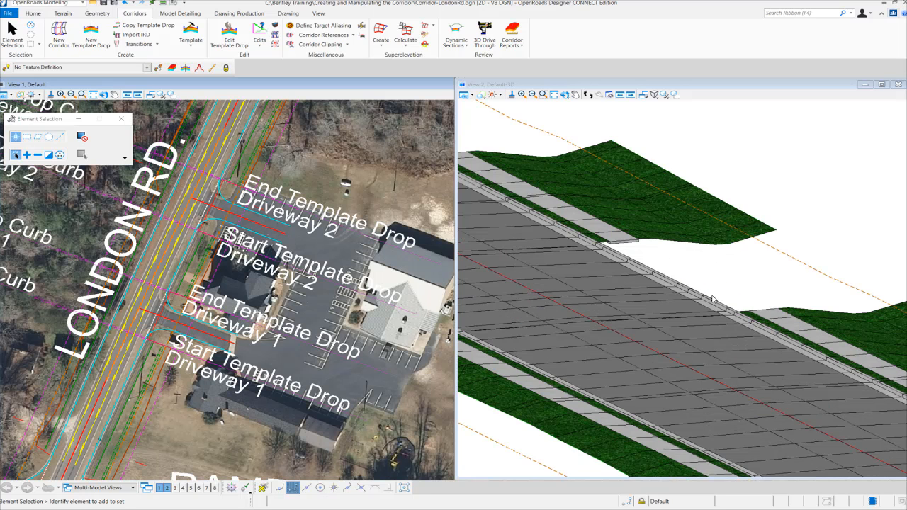
{"action": "scroll", "coordinate": [711, 297], "scroll_direction": "up", "scroll_amount": 3}
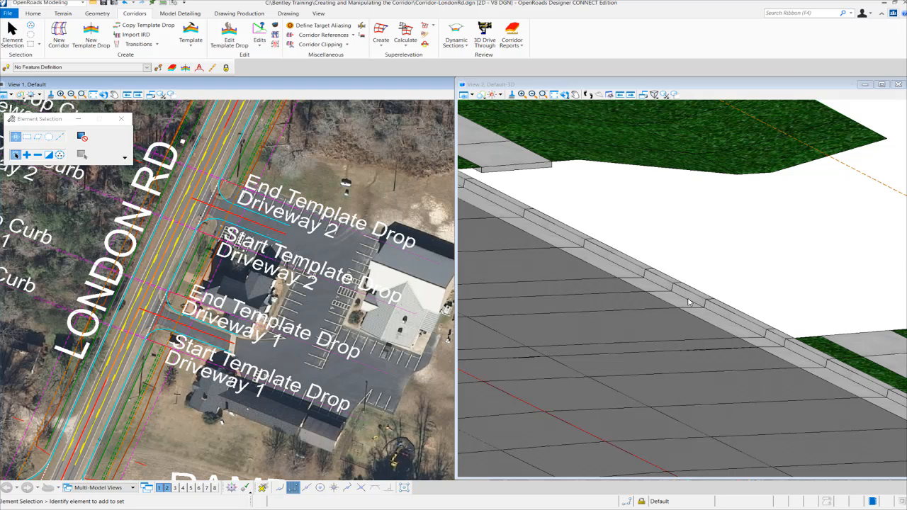
{"action": "scroll", "coordinate": [690, 273], "scroll_direction": "down", "scroll_amount": 2}
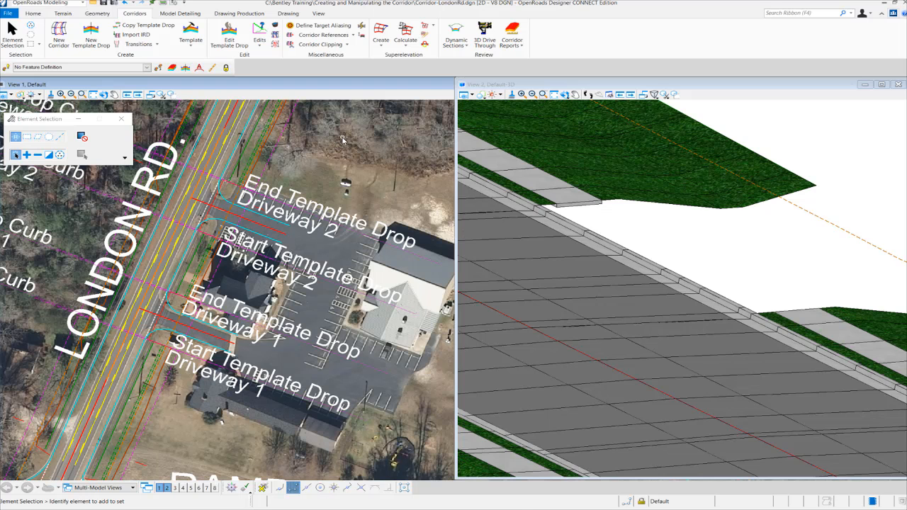
{"action": "scroll", "coordinate": [610, 282], "scroll_direction": "down", "scroll_amount": 3}
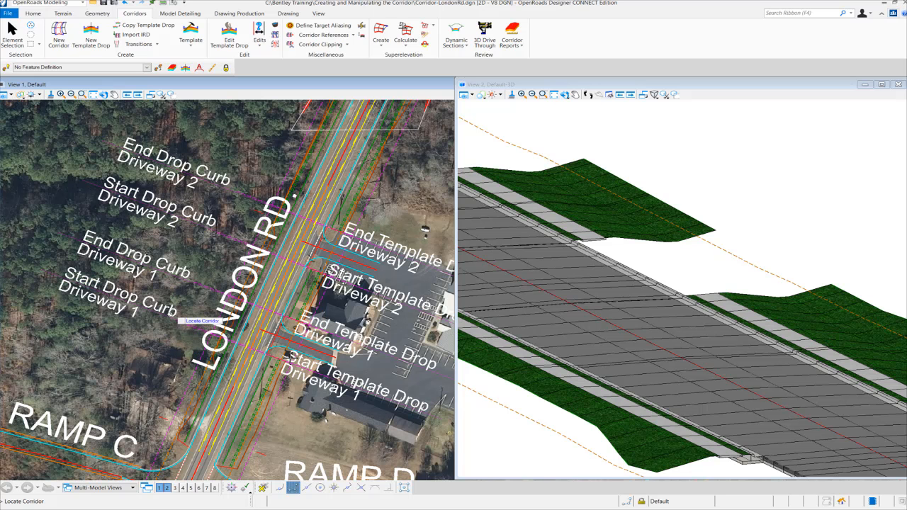
{"action": "left_click", "coordinate": [260, 30]}
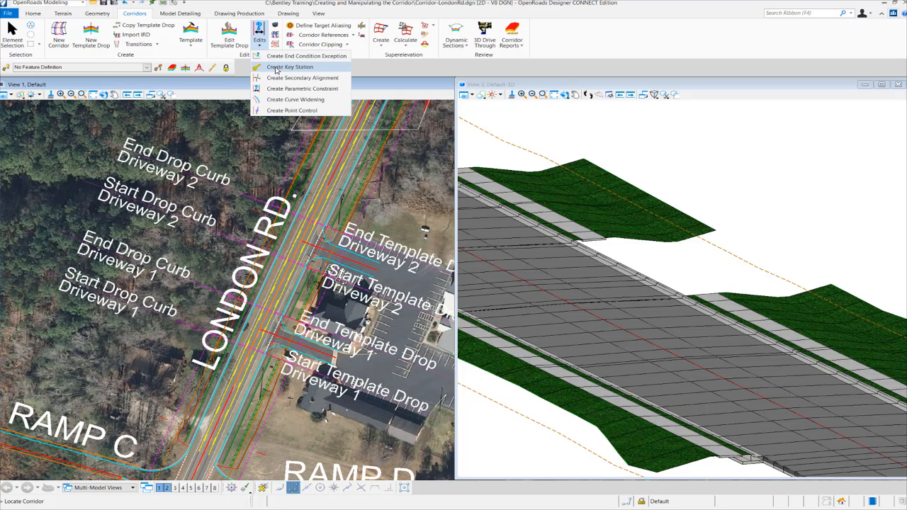
{"action": "left_click", "coordinate": [302, 88]}
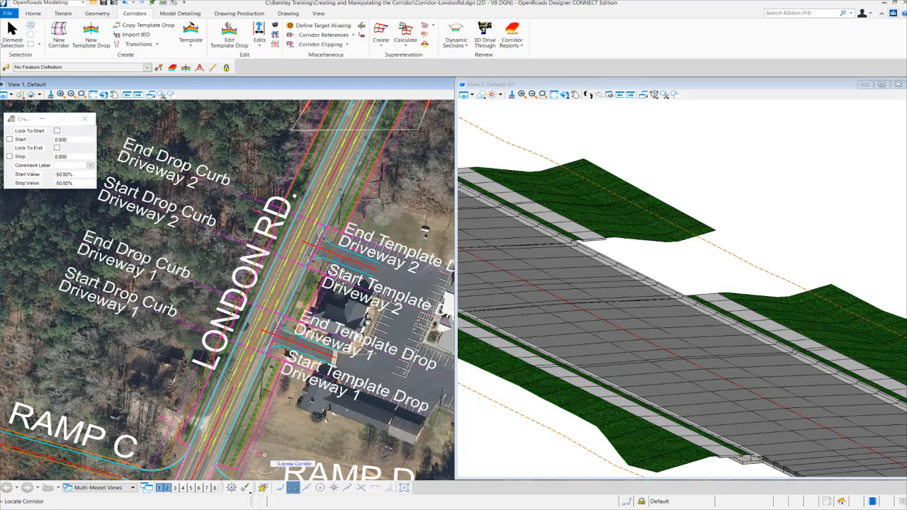
{"action": "left_click", "coordinate": [297, 438]}
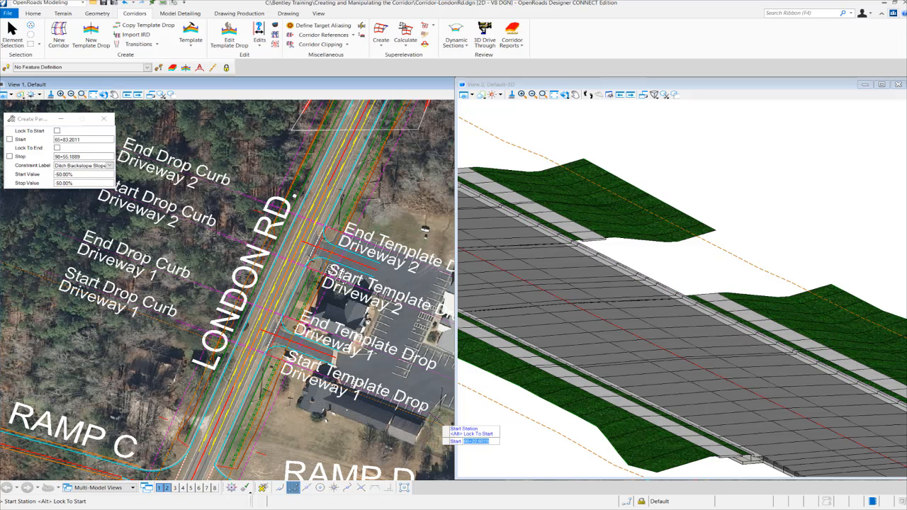
{"action": "scroll", "coordinate": [433, 420], "scroll_direction": "down", "scroll_amount": 1}
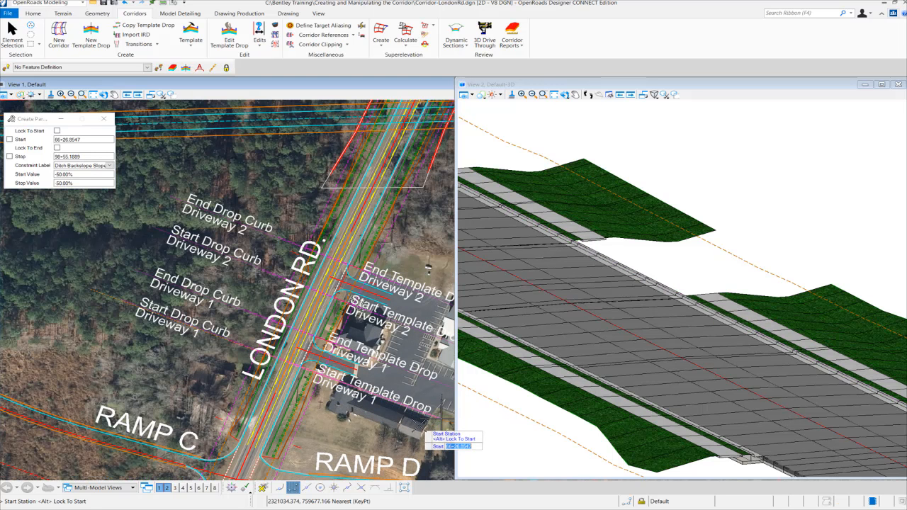
{"action": "left_click", "coordinate": [419, 425]}
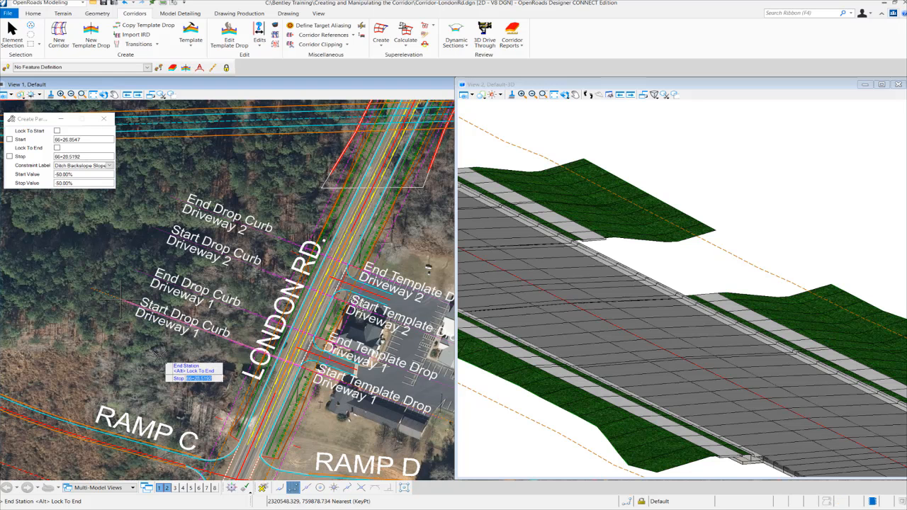
Constrain Curb Type1 Curb Height_R with a start value of 0.500 and a stop value of 0.083, and apply it.
{"action": "left_click", "coordinate": [114, 165]}
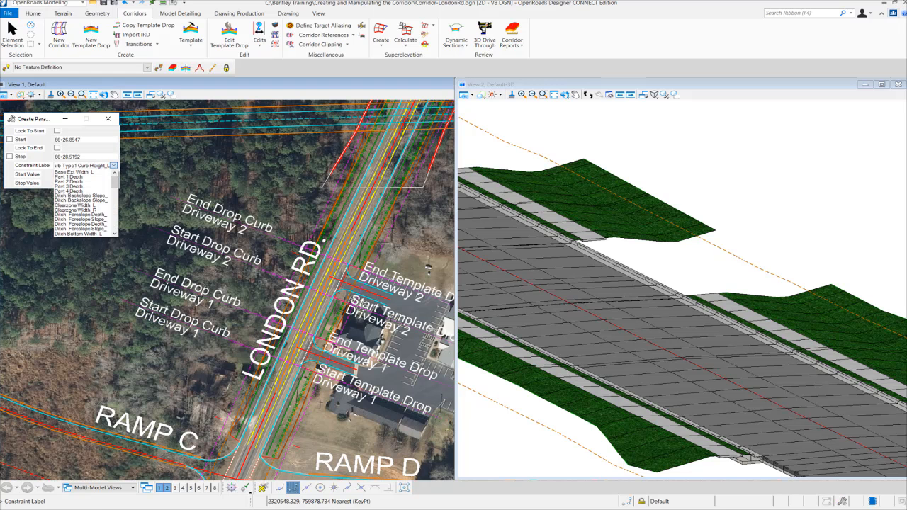
{"action": "left_click_drag", "start_coordinate": [114, 176], "coordinate": [118, 218]}
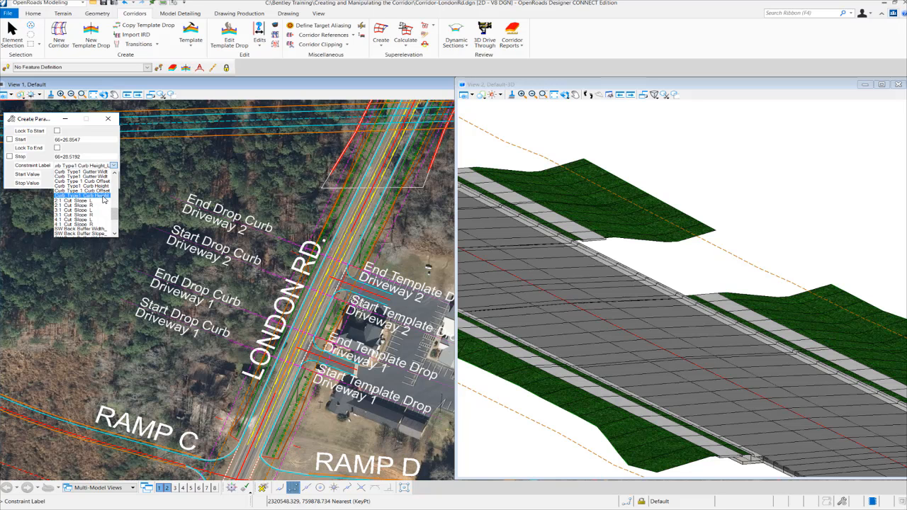
{"action": "left_click", "coordinate": [104, 197]}
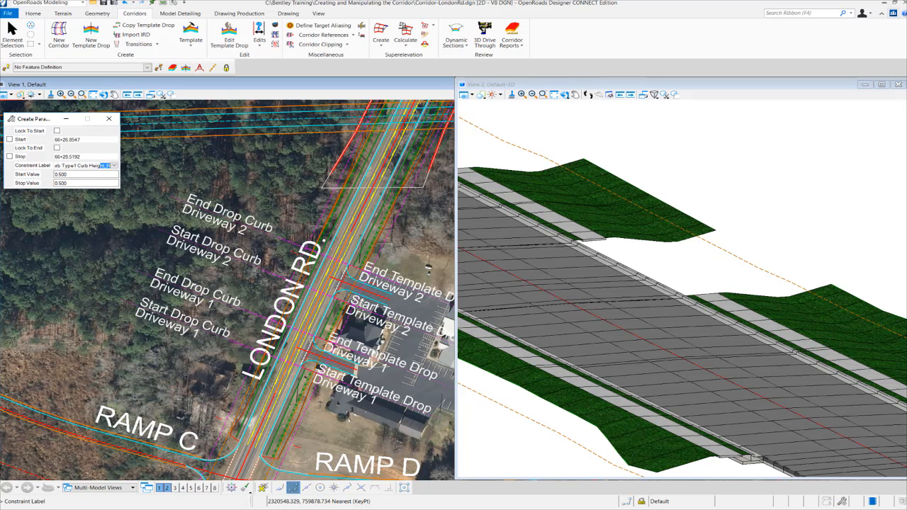
{"action": "left_click", "coordinate": [76, 175]}
{"action": "key", "text": "Tab"}
{"action": "type", "text": "0.083"}
{"action": "left_click", "coordinate": [71, 175]}
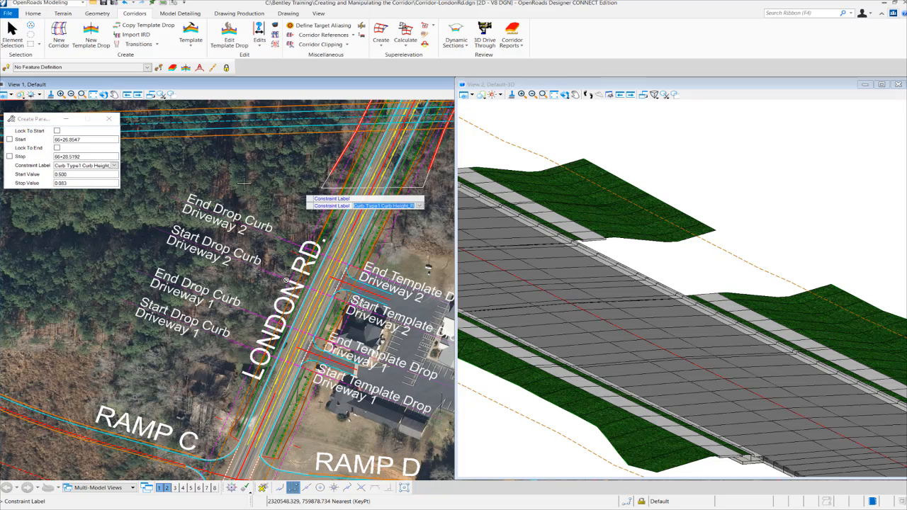
{"action": "left_click", "coordinate": [186, 166]}
{"action": "key", "text": "Return"}
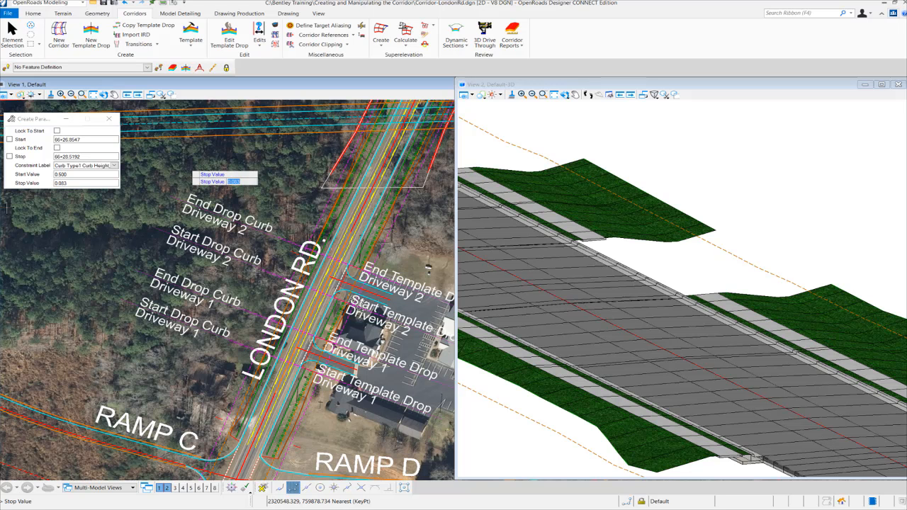
{"action": "key", "text": "Return"}
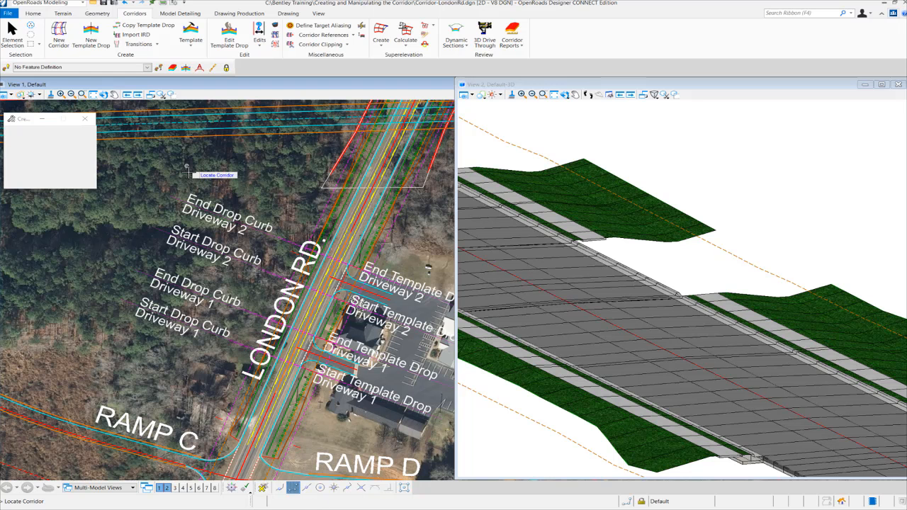
Add a lowered Curb Type1 Curb Height_R constraint along Driveway 1 from station 66+28.5192 to 66+81.3091.
{"action": "scroll", "coordinate": [696, 281], "scroll_direction": "up", "scroll_amount": 6}
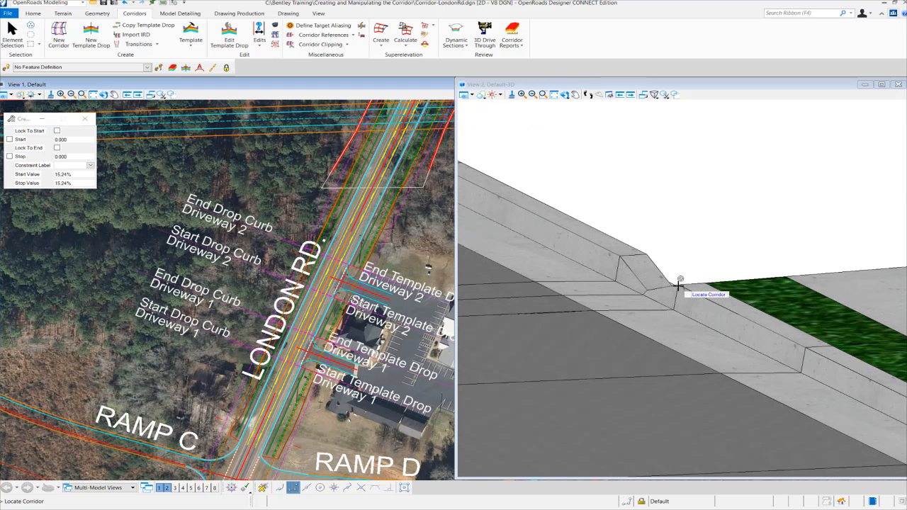
{"action": "mouse_move", "coordinate": [679, 282]}
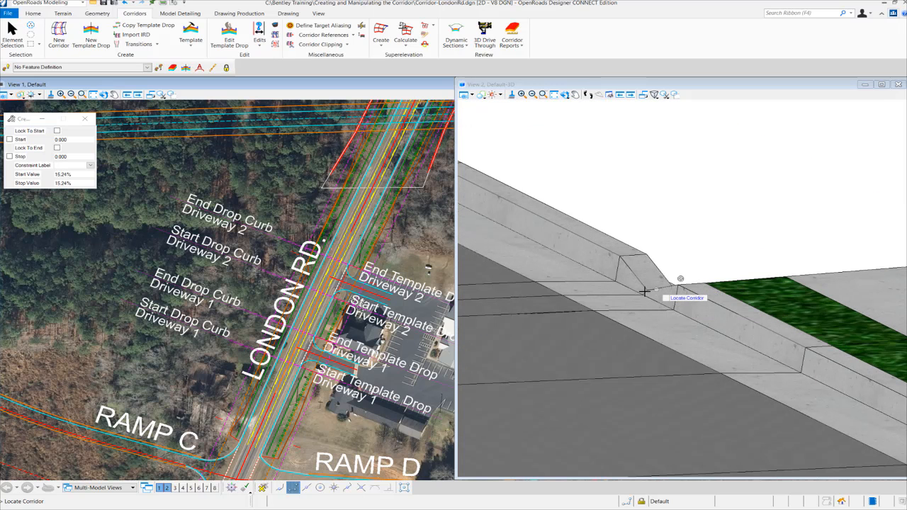
{"action": "scroll", "coordinate": [680, 283], "scroll_direction": "down", "scroll_amount": 2}
{"action": "scroll", "coordinate": [682, 282], "scroll_direction": "down", "scroll_amount": 3}
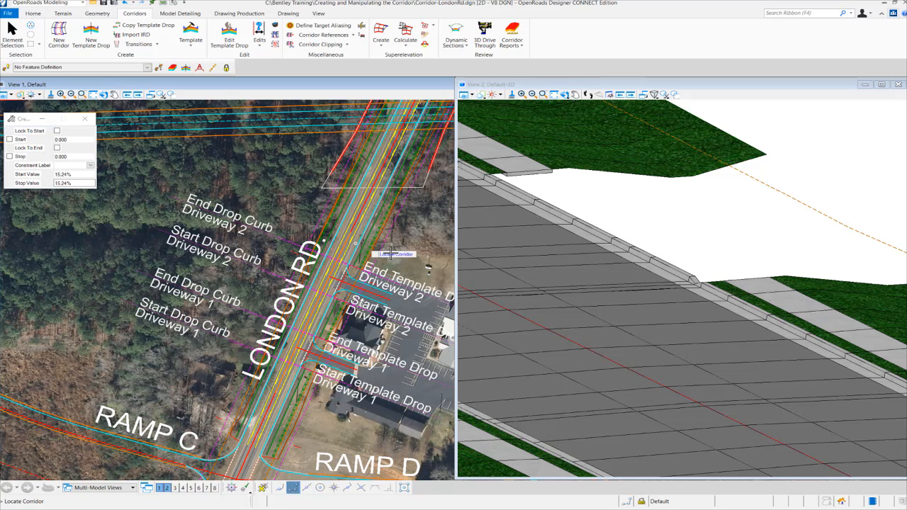
{"action": "left_click", "coordinate": [301, 452]}
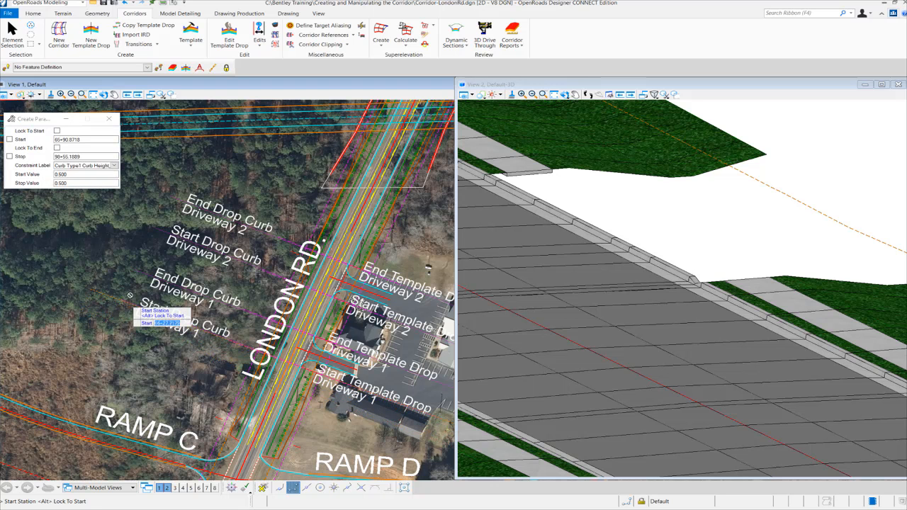
{"action": "left_click", "coordinate": [121, 298]}
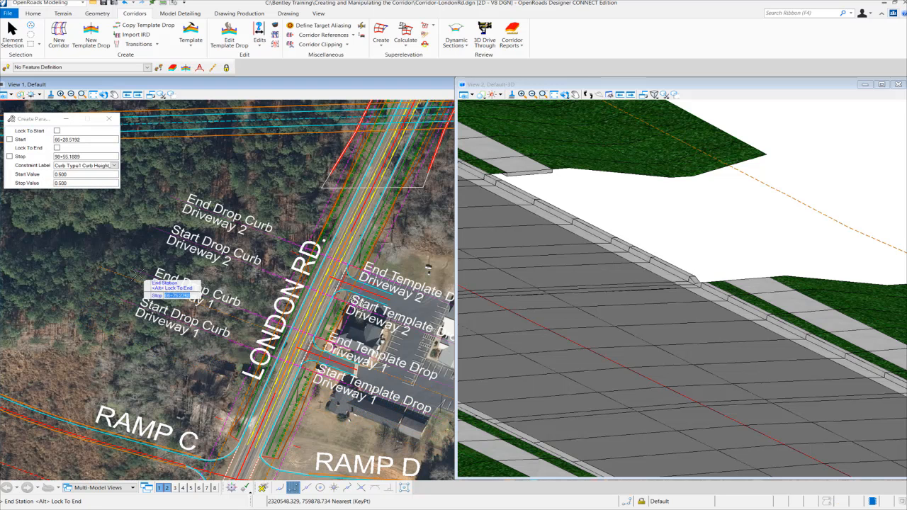
{"action": "left_click", "coordinate": [112, 338]}
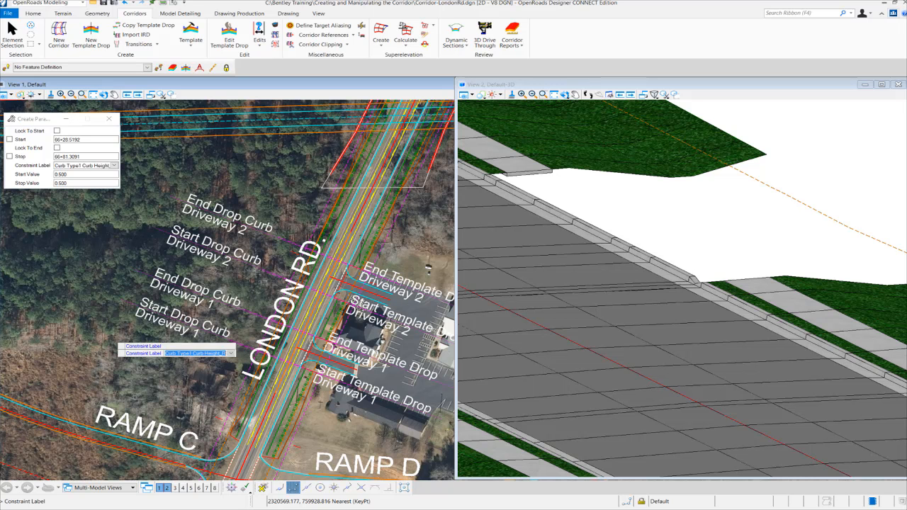
{"action": "key", "text": "Return"}
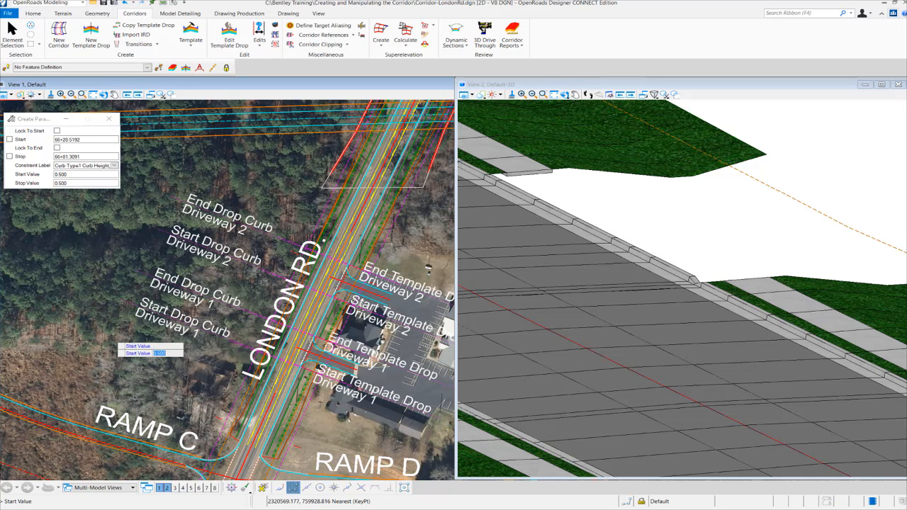
{"action": "type", "text": "0"}
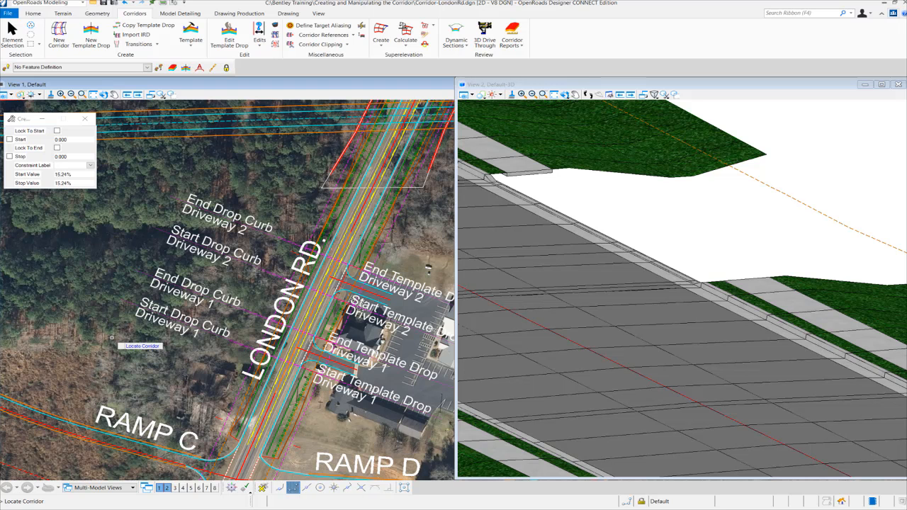
{"action": "right_click", "coordinate": [112, 338]}
Examine the curb along the Driveway 1 opening and at its ends in the 3D model.
{"action": "scroll", "coordinate": [714, 238], "scroll_direction": "down", "scroll_amount": 1}
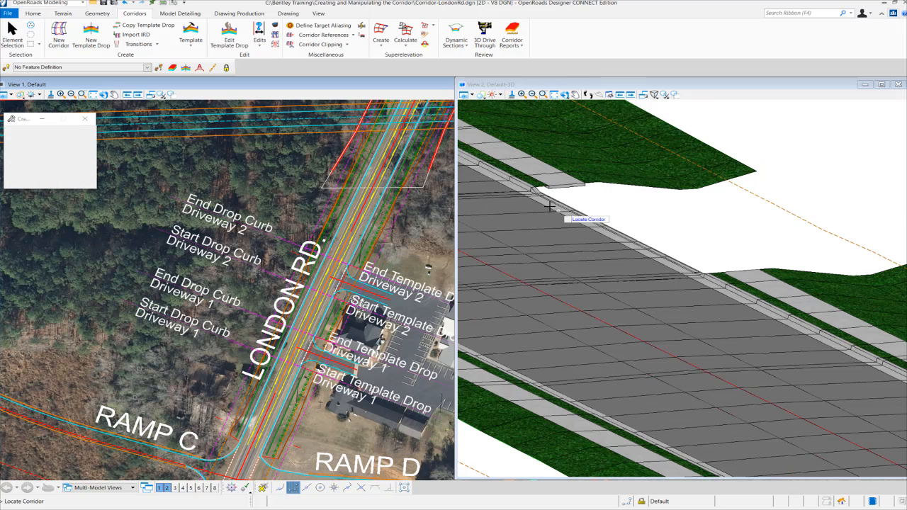
{"action": "scroll", "coordinate": [517, 189], "scroll_direction": "up", "scroll_amount": 2}
{"action": "scroll", "coordinate": [516, 189], "scroll_direction": "up", "scroll_amount": 1}
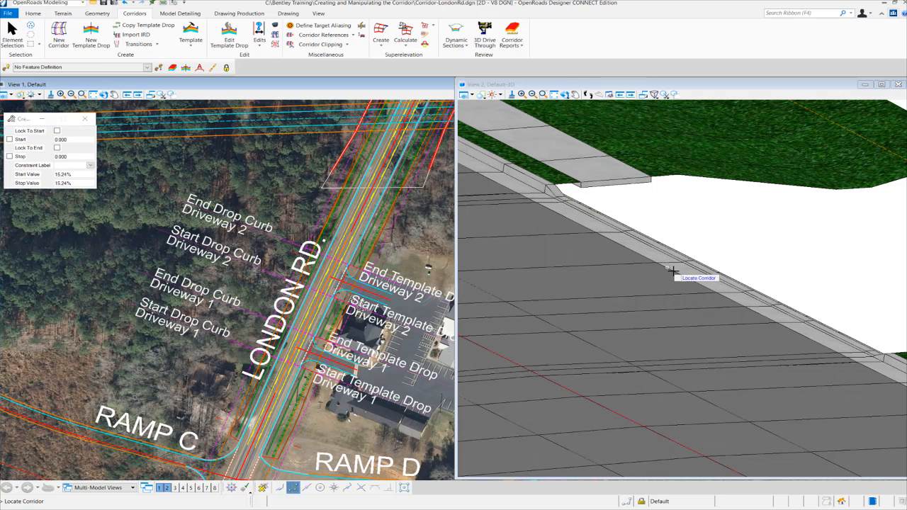
{"action": "scroll", "coordinate": [676, 276], "scroll_direction": "down", "scroll_amount": 1}
{"action": "scroll", "coordinate": [765, 303], "scroll_direction": "up", "scroll_amount": 2}
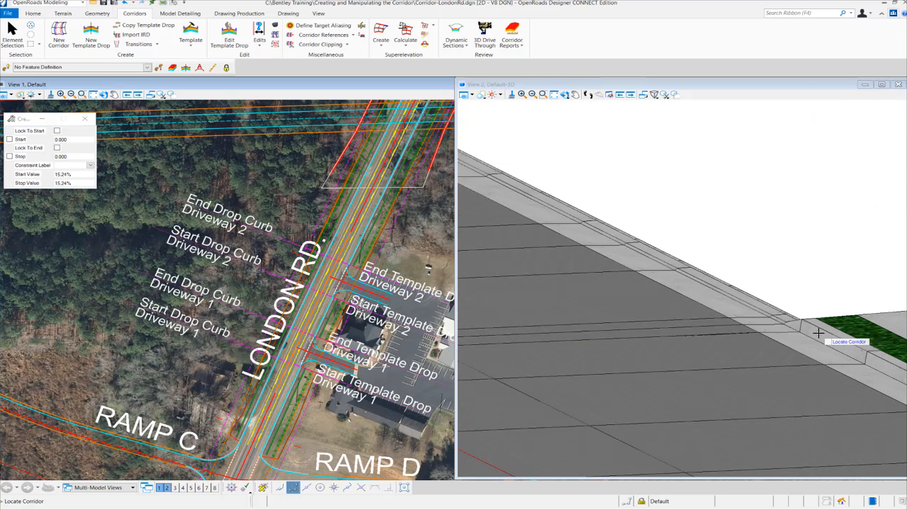
{"action": "scroll", "coordinate": [779, 309], "scroll_direction": "down", "scroll_amount": 1}
{"action": "scroll", "coordinate": [765, 303], "scroll_direction": "down", "scroll_amount": 1}
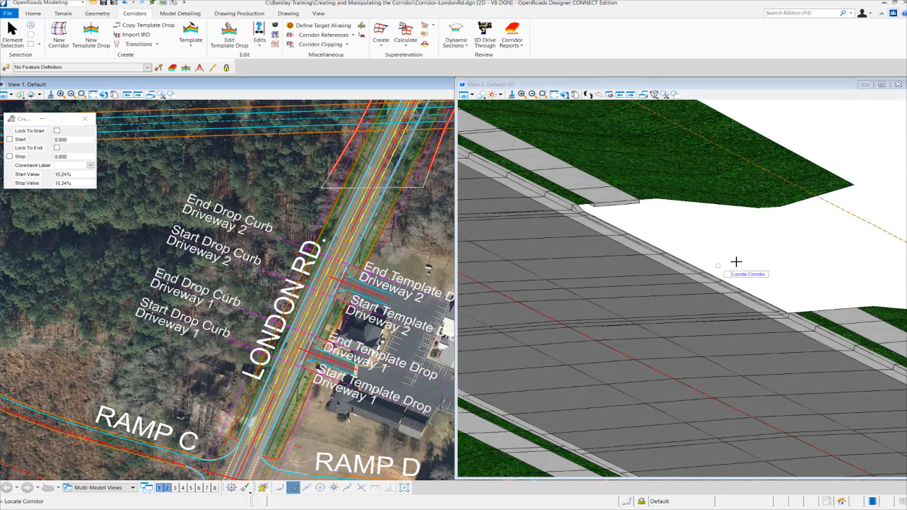
{"action": "scroll", "coordinate": [677, 287], "scroll_direction": "down", "scroll_amount": 1}
{"action": "scroll", "coordinate": [676, 287], "scroll_direction": "down", "scroll_amount": 1}
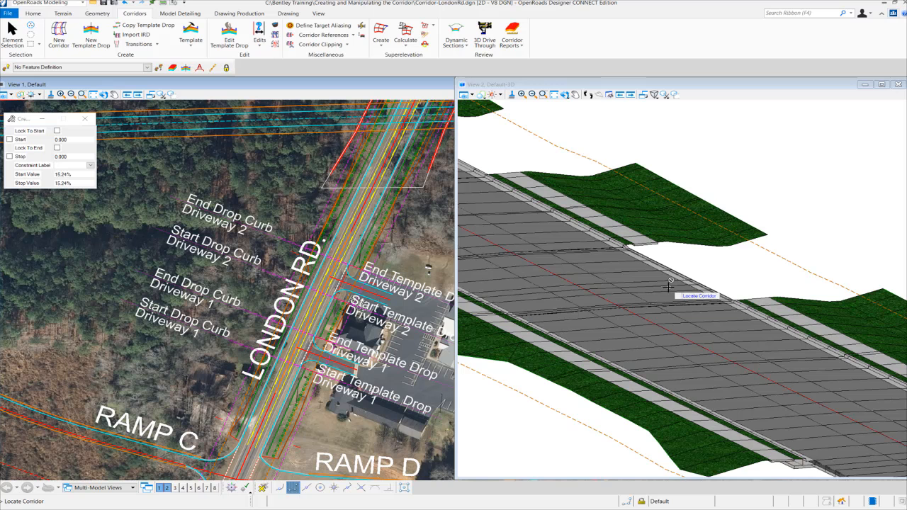
{"action": "scroll", "coordinate": [648, 255], "scroll_direction": "up", "scroll_amount": 2}
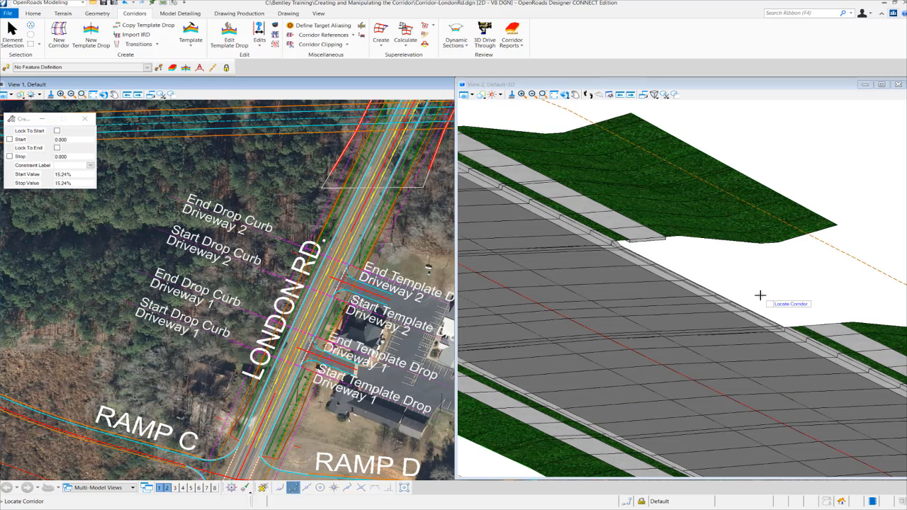
{"action": "scroll", "coordinate": [760, 294], "scroll_direction": "down", "scroll_amount": 2}
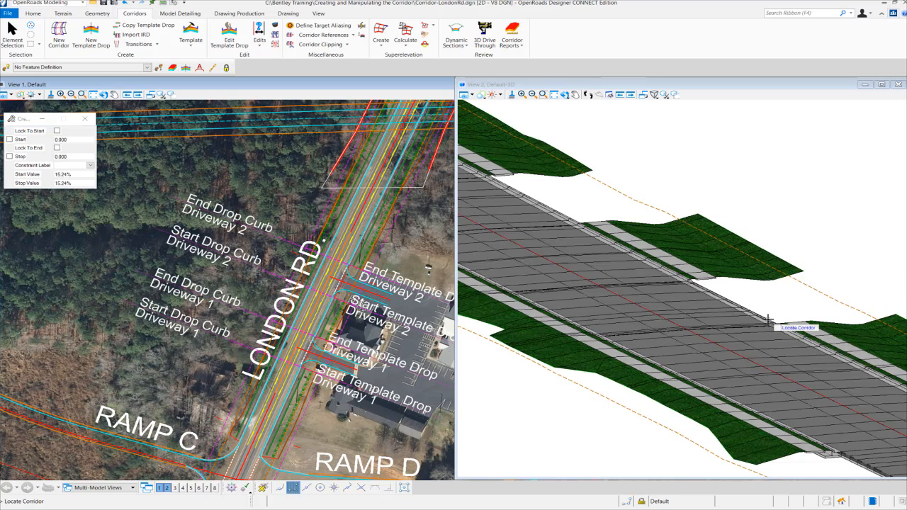
{"action": "scroll", "coordinate": [559, 213], "scroll_direction": "up", "scroll_amount": 2}
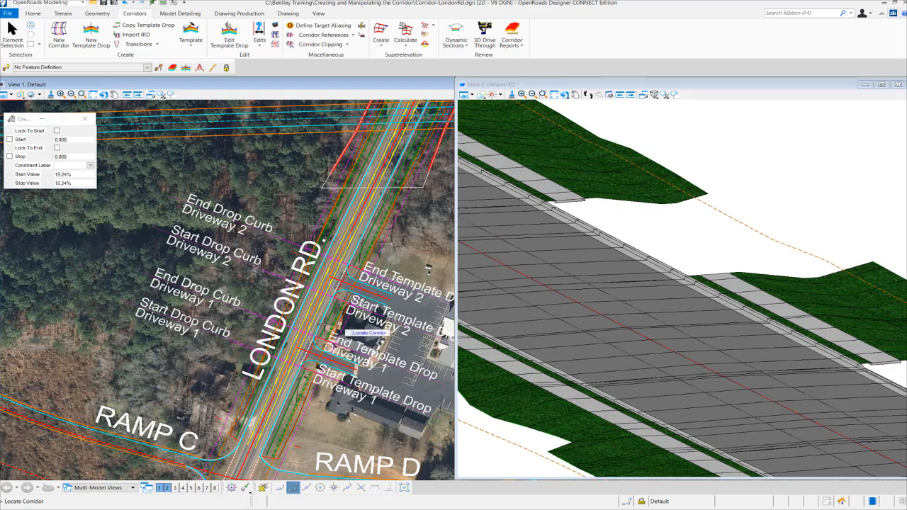
Create a parametric constraint on the London Rd. corridor from station 67+54.2329 to 67+55.9264, at the start of Driveway 2.
{"action": "scroll", "coordinate": [389, 296], "scroll_direction": "up", "scroll_amount": 2}
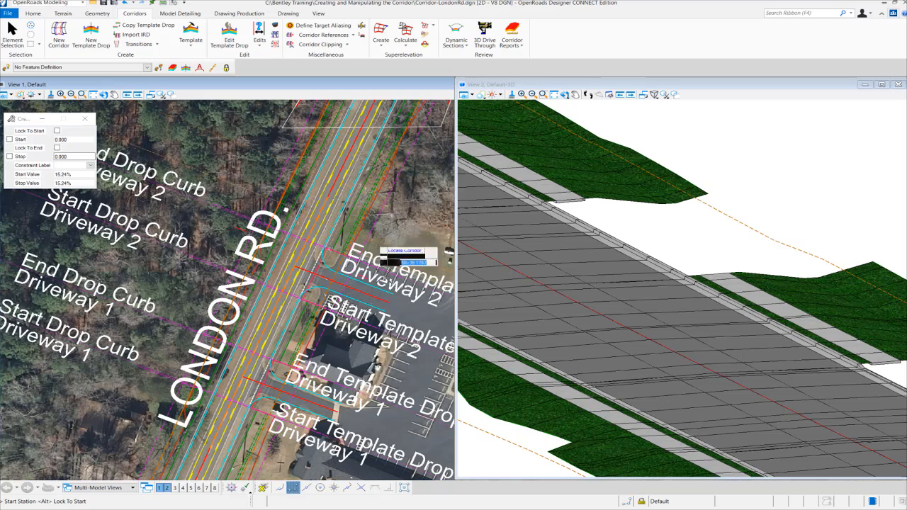
{"action": "left_click", "coordinate": [310, 316]}
{"action": "scroll", "coordinate": [325, 320], "scroll_direction": "down", "scroll_amount": 1}
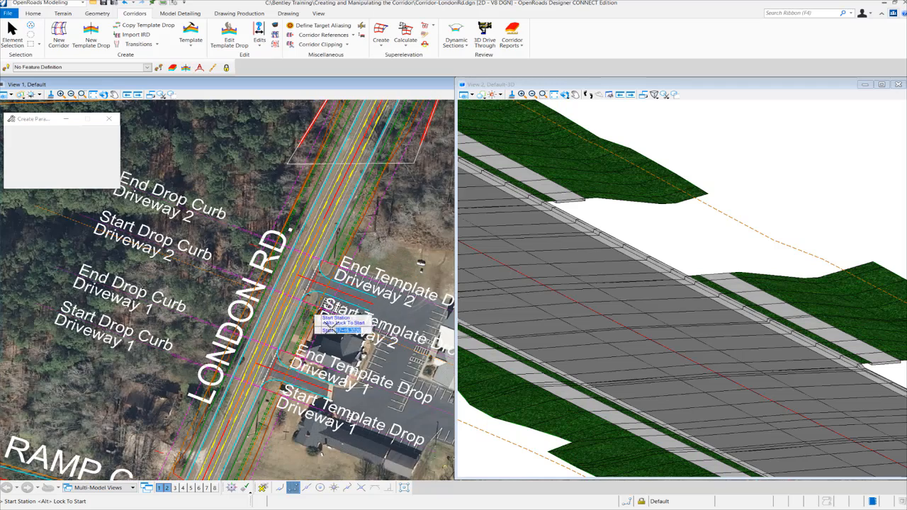
{"action": "scroll", "coordinate": [358, 343], "scroll_direction": "down", "scroll_amount": 1}
{"action": "scroll", "coordinate": [411, 349], "scroll_direction": "up", "scroll_amount": 2}
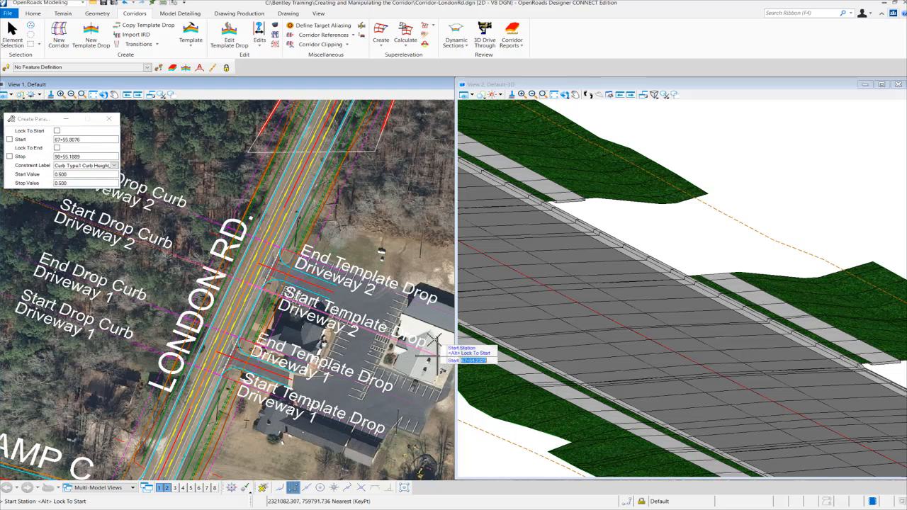
{"action": "left_click", "coordinate": [434, 349]}
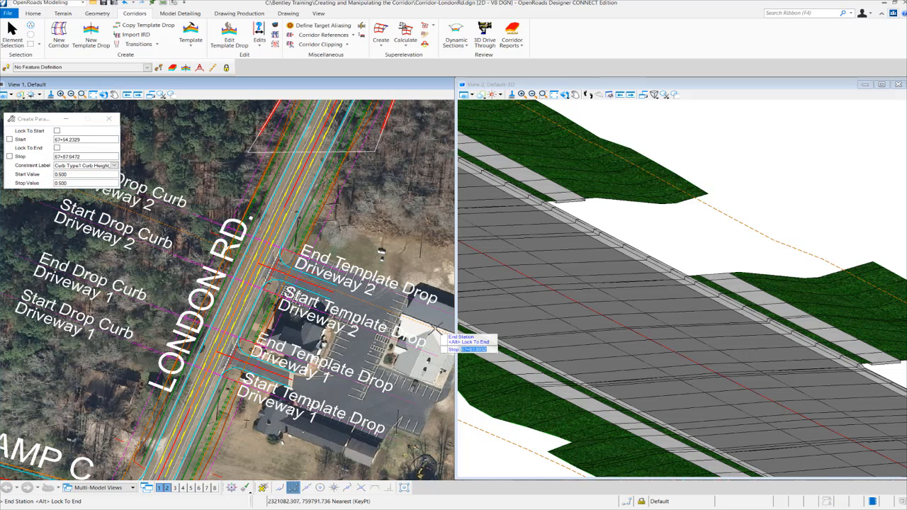
{"action": "left_click", "coordinate": [51, 244]}
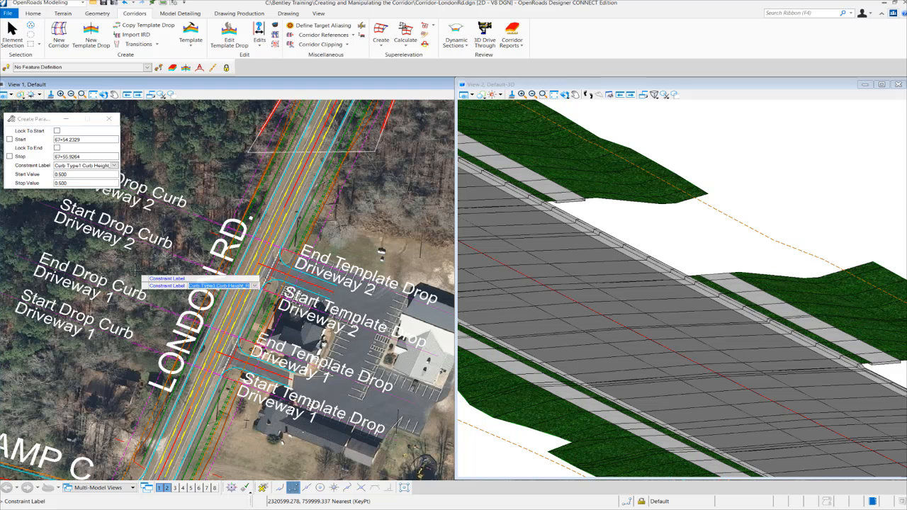
Apply Curb Type1 Curb Height_R to this transition with a start value of 0.500 and a stop value of 0.083.
{"action": "key", "text": "Return"}
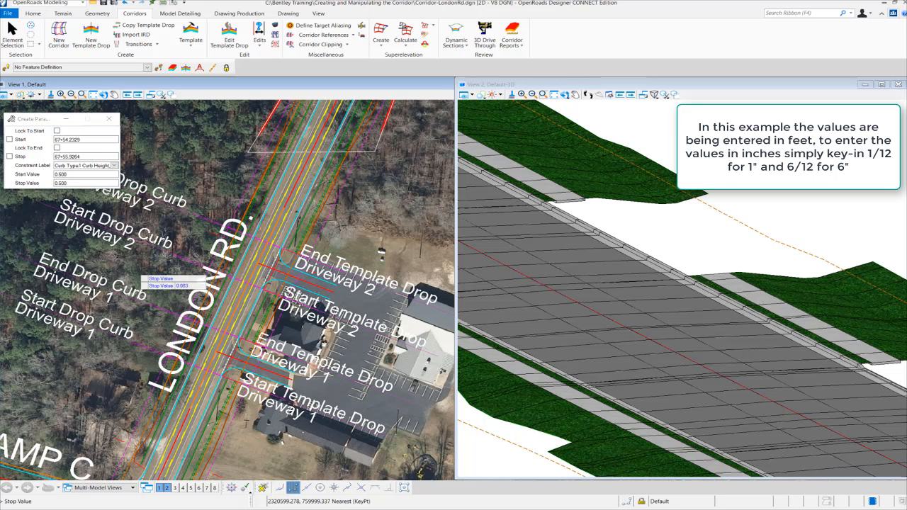
{"action": "key", "text": "Return"}
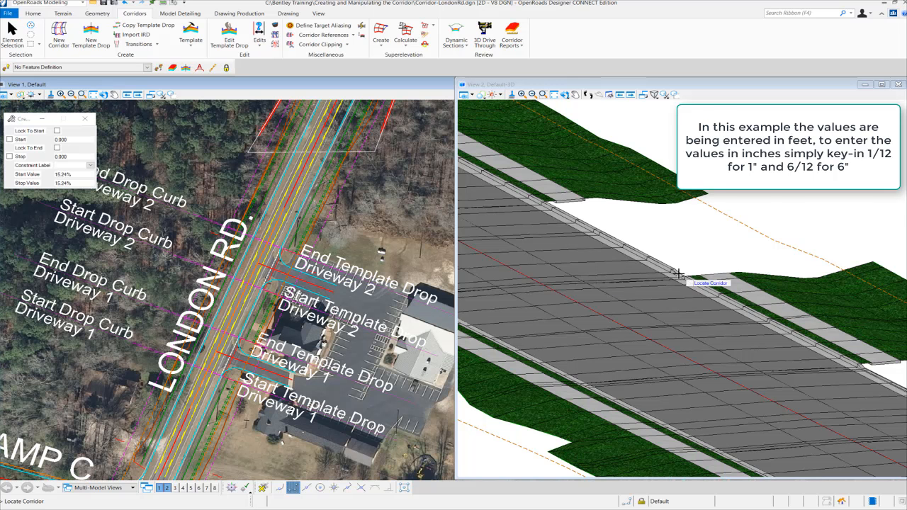
{"action": "scroll", "coordinate": [678, 272], "scroll_direction": "up", "scroll_amount": 2}
{"action": "scroll", "coordinate": [678, 271], "scroll_direction": "down", "scroll_amount": 2}
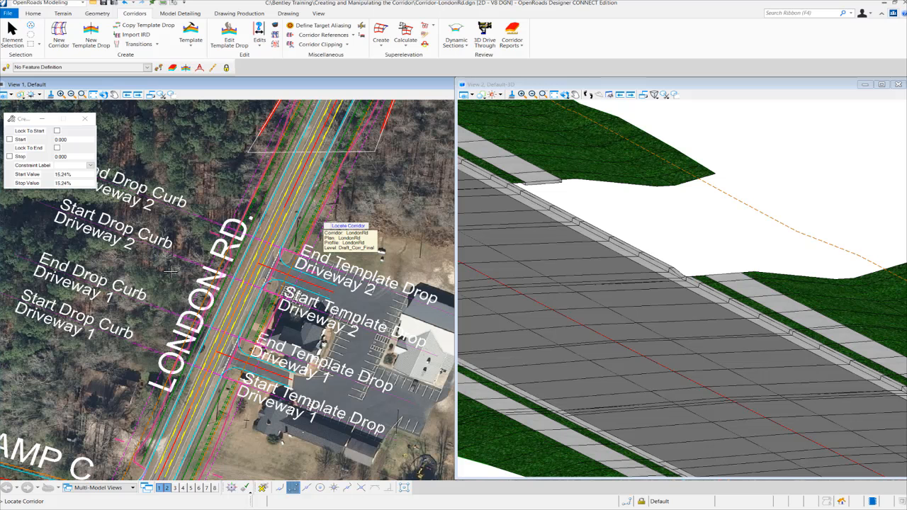
Create another parametric constraint on the London Rd. corridor along Driveway 2, from station 67+55.9264 to 68+12.8564.
{"action": "left_click", "coordinate": [318, 222]}
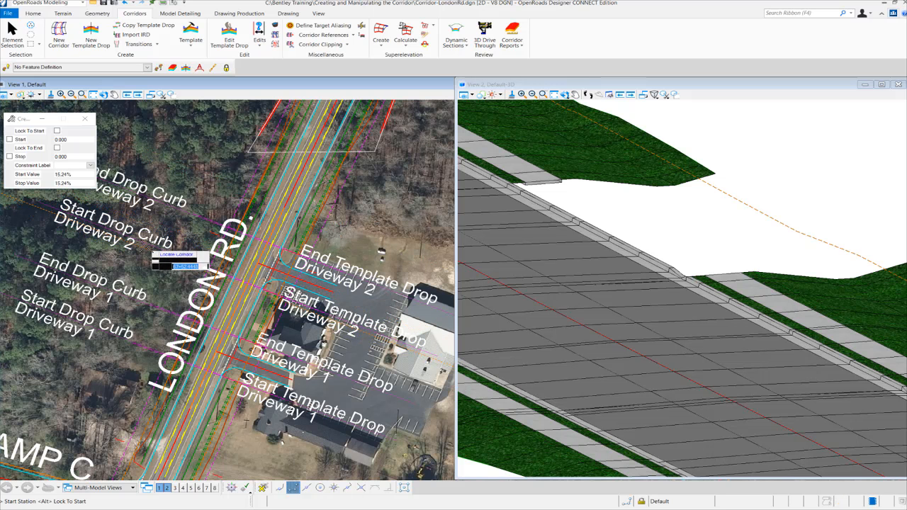
{"action": "scroll", "coordinate": [152, 260], "scroll_direction": "down", "scroll_amount": 2}
{"action": "scroll", "coordinate": [114, 244], "scroll_direction": "up", "scroll_amount": 1}
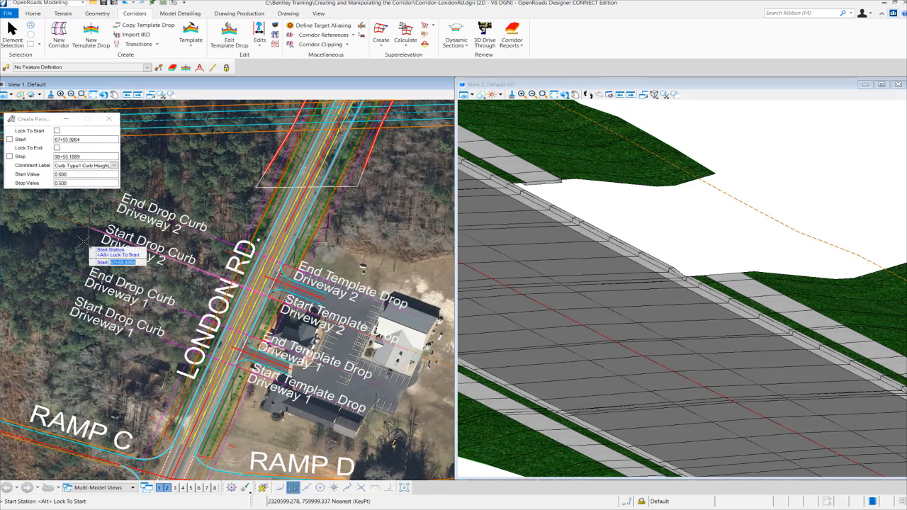
{"action": "left_click", "coordinate": [89, 228]}
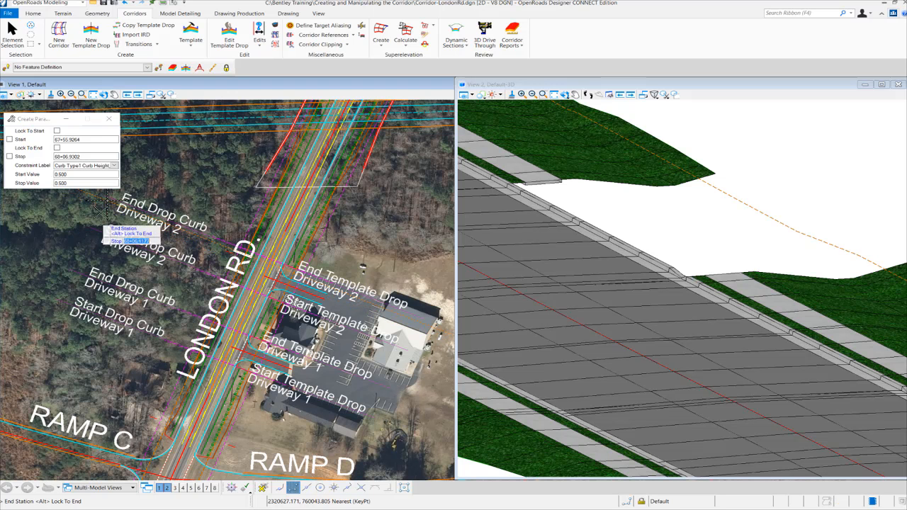
{"action": "left_click", "coordinate": [85, 244]}
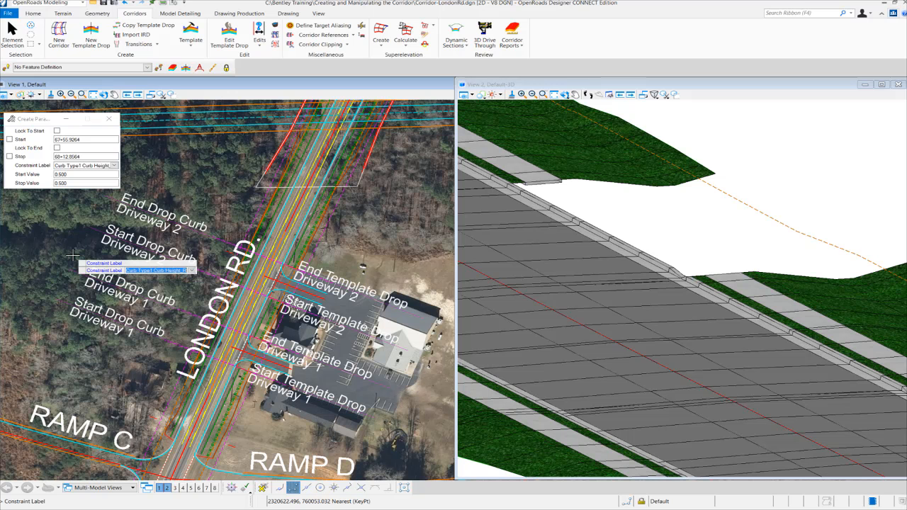
Constrain Curb Type1 Curb Height_R along Driveway 2 with start and stop values of 0.083, and apply it.
{"action": "left_click", "coordinate": [73, 254]}
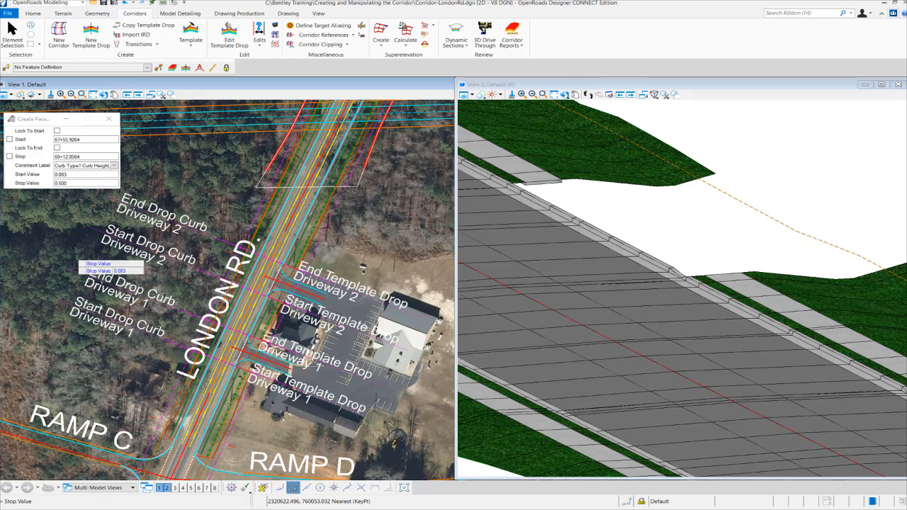
{"action": "left_click", "coordinate": [71, 254]}
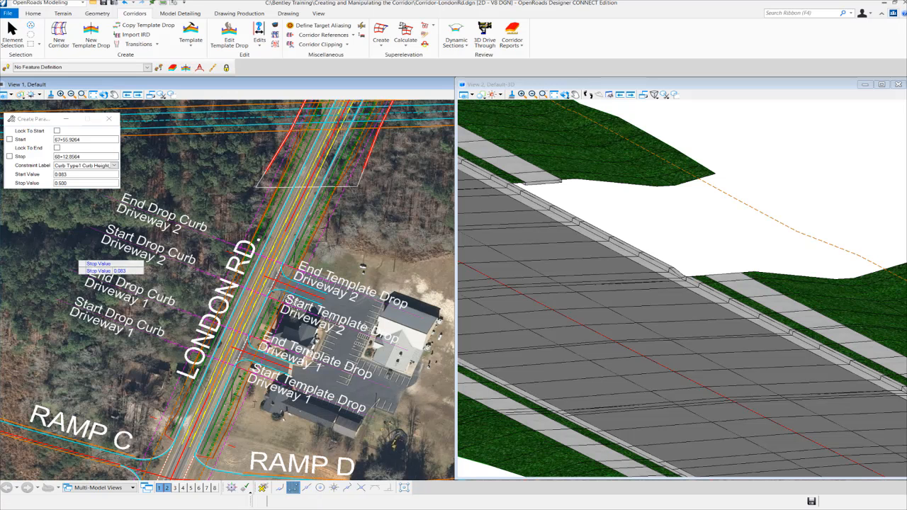
{"action": "left_click", "coordinate": [72, 255]}
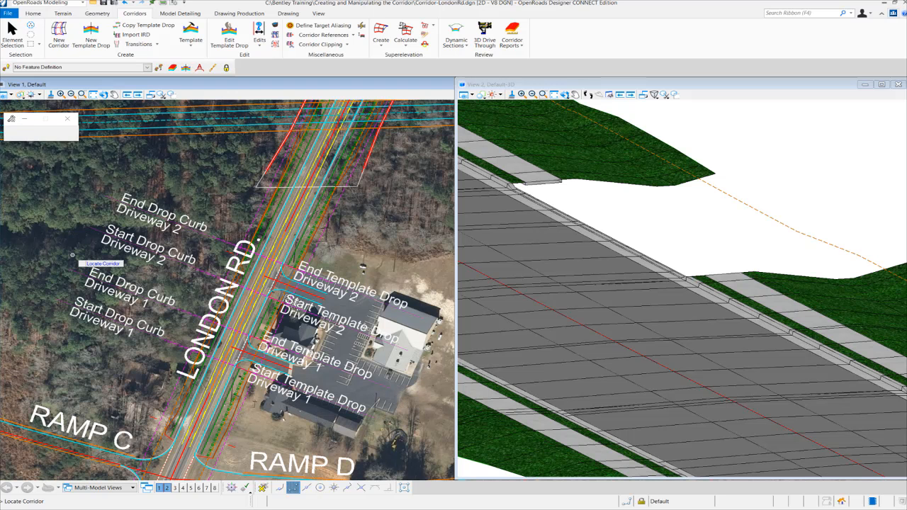